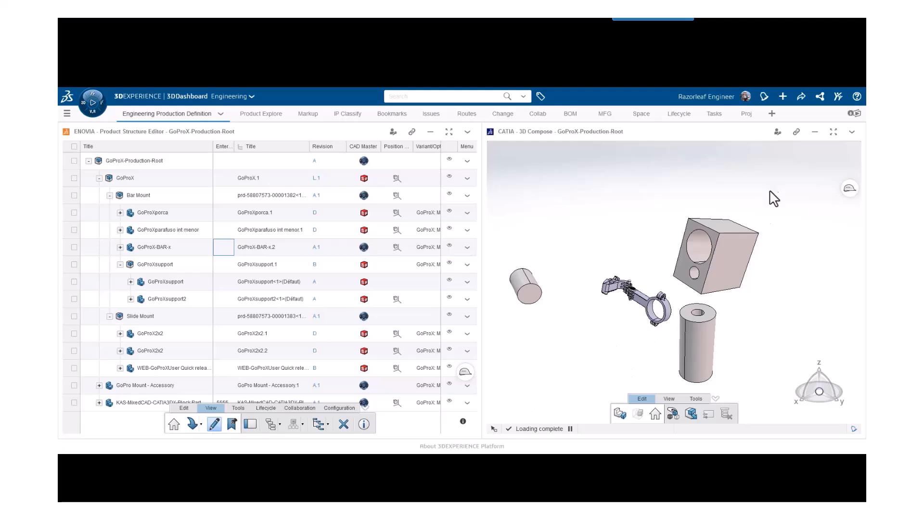
- Maximize the 3D Compose view, move the small solid cylinder to the GoPro mount's clamp ring, and save its position
left_click(833, 136)
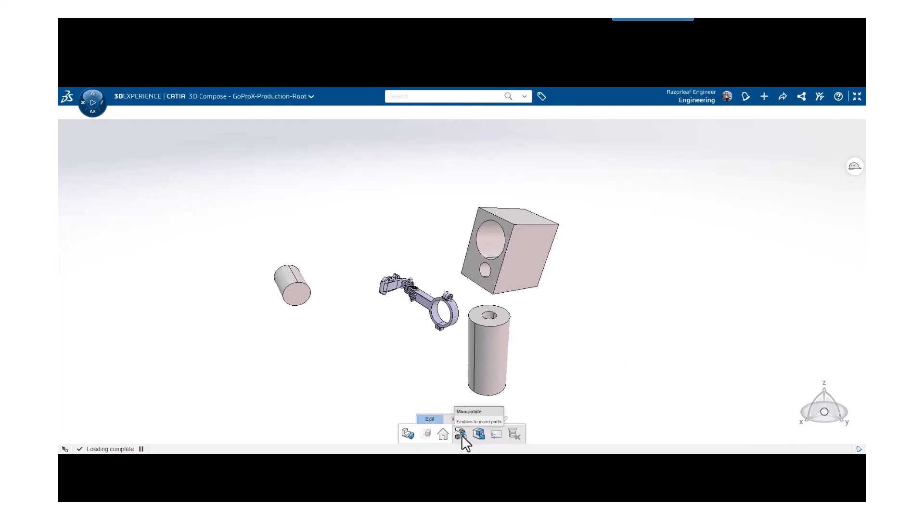
left_click(460, 435)
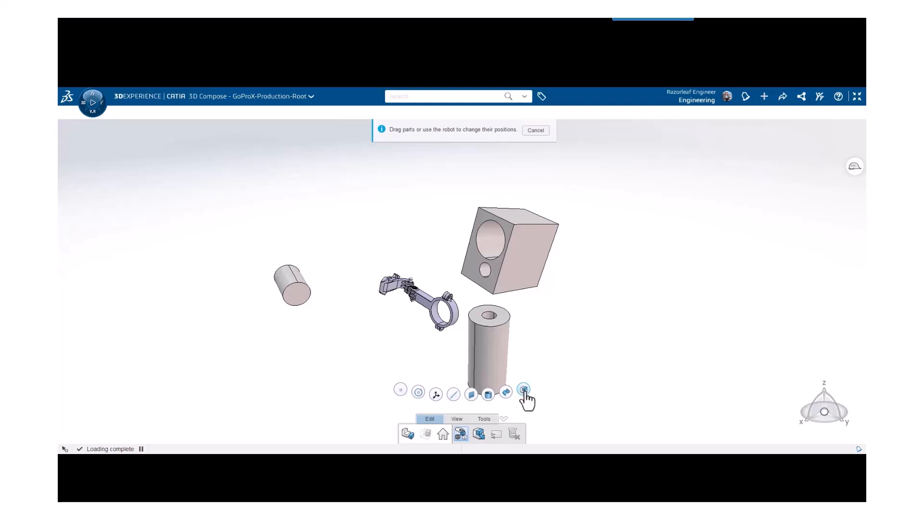
left_click_drag(293, 290, 438, 318)
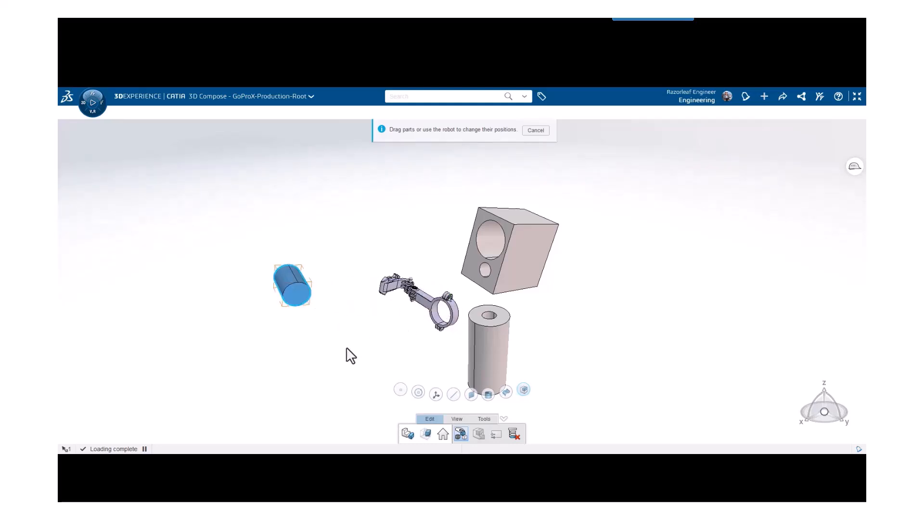
left_click_drag(286, 280, 439, 313)
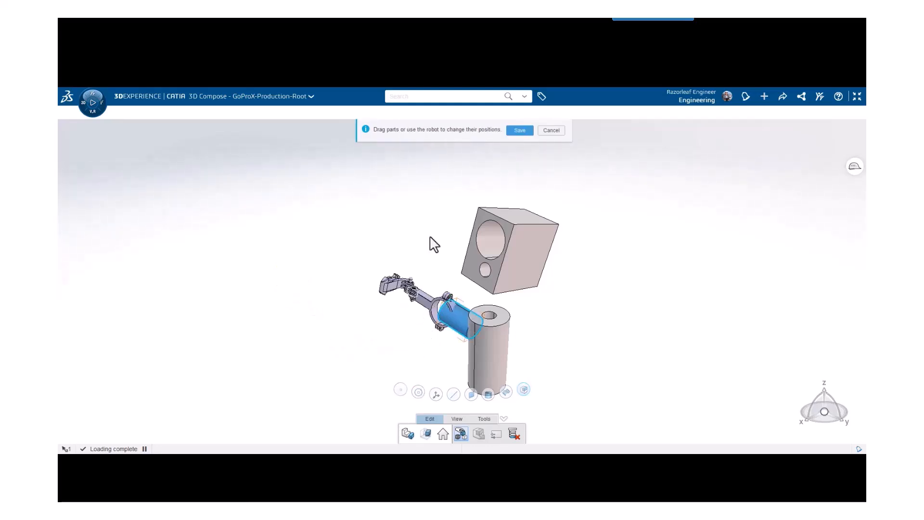
left_click(520, 131)
- Align the small solid cylinder with the clamp ring's axis, slide it through the ring, and save the position
middle_click_drag(392, 355, 412, 348)
left_click(457, 419)
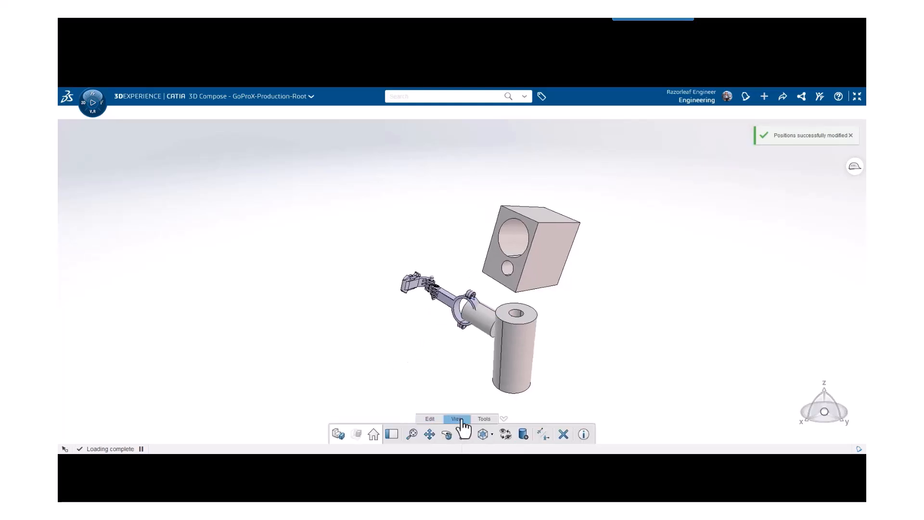
left_click(465, 435)
left_click_drag(484, 392, 481, 326)
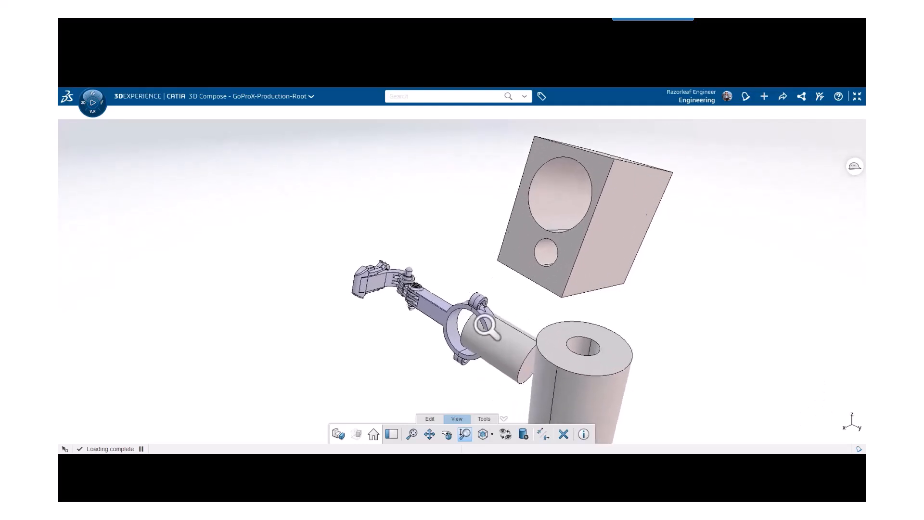
left_click(528, 381)
left_click_drag(527, 380, 466, 364)
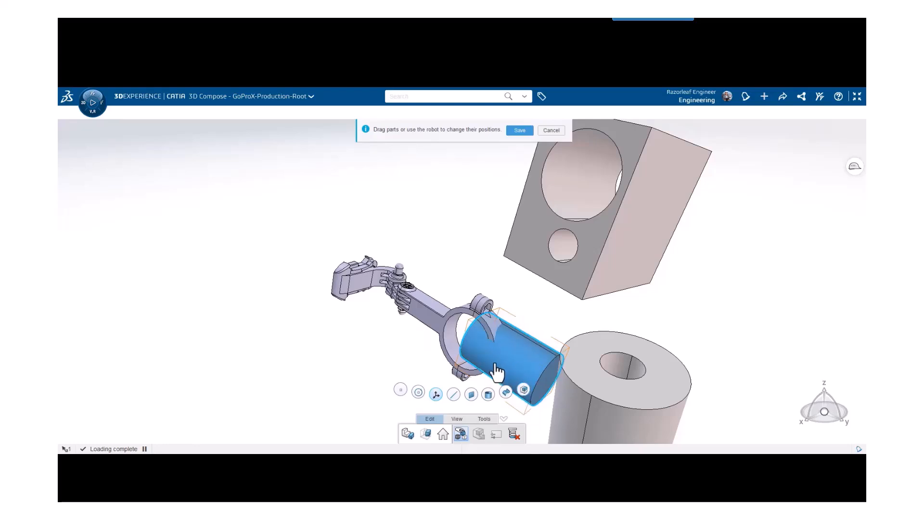
left_click(487, 395)
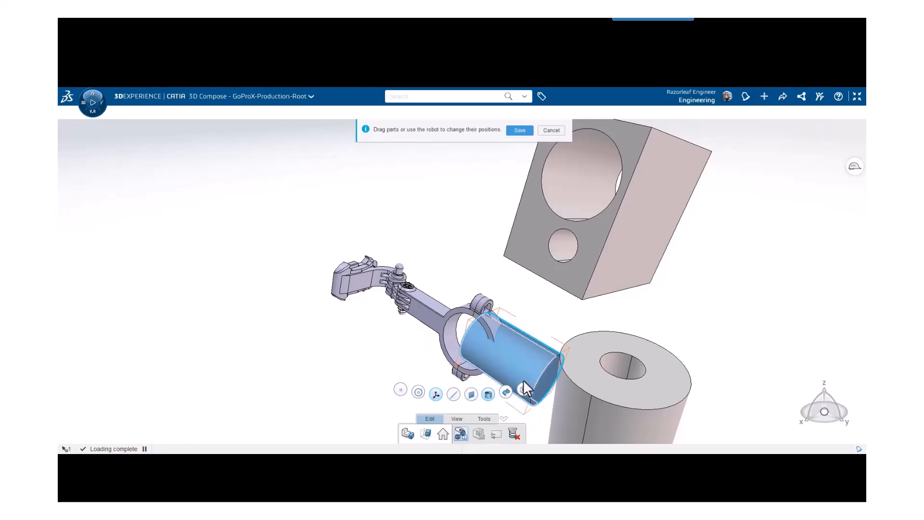
left_click_drag(500, 373, 458, 358)
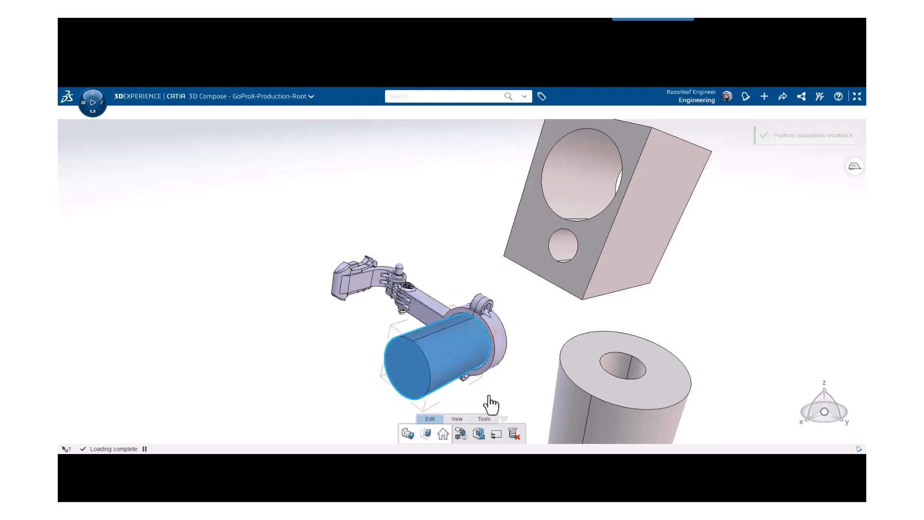
left_click_drag(825, 412, 477, 356)
left_click(520, 130)
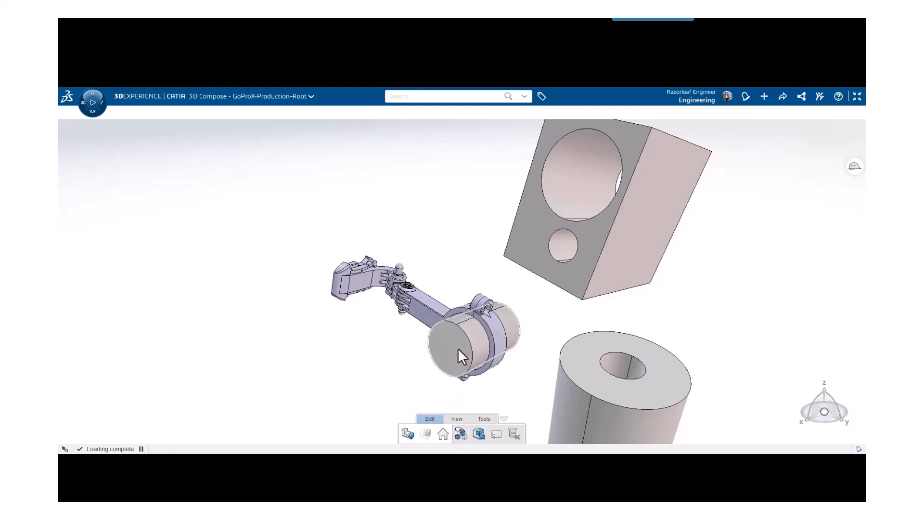
- Move the hollow cylinder so it sits aligned in the block's large hole and save its position
left_click(646, 356)
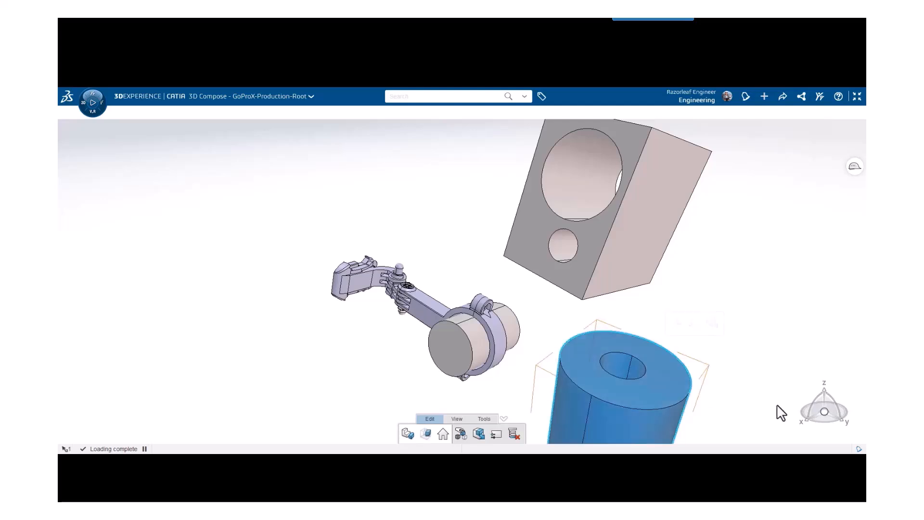
left_click(461, 434)
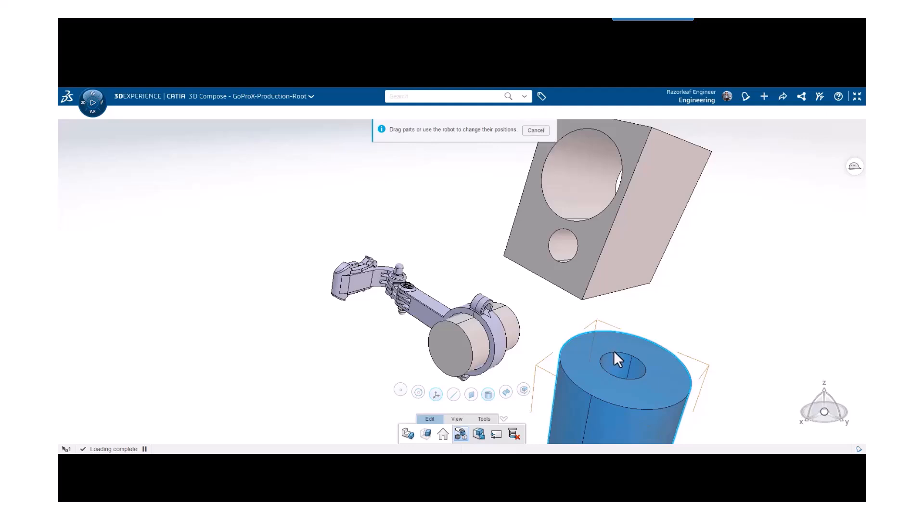
left_click_drag(615, 357, 584, 186)
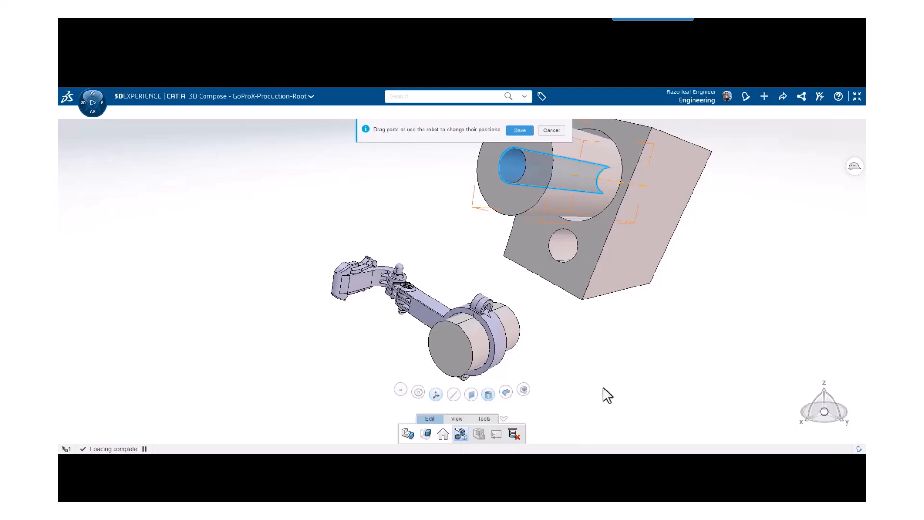
left_click(520, 134)
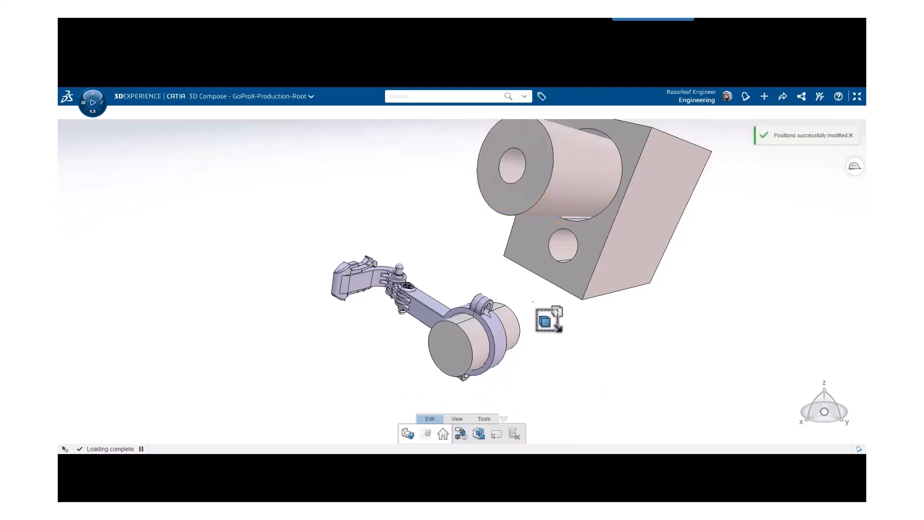
- Examine the repositioned cylinders in the clamp ring and the block from a different angle
left_click(457, 419)
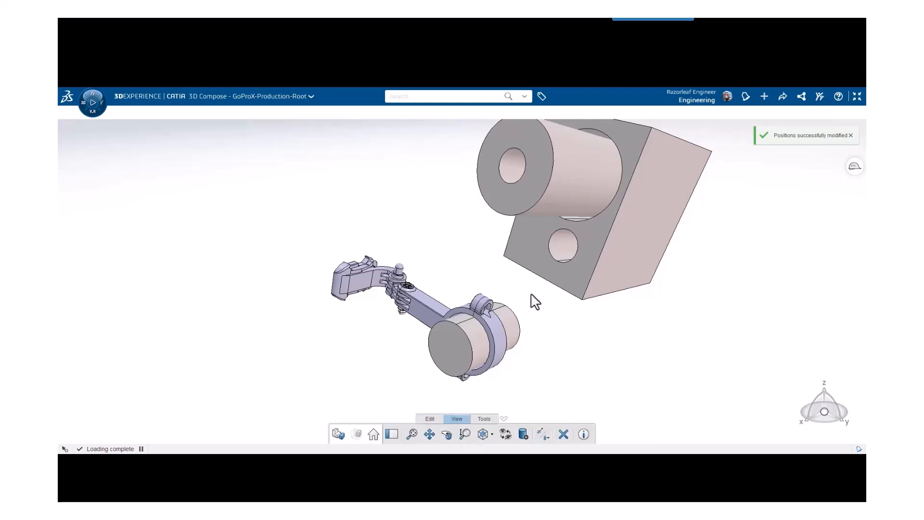
left_click(464, 433)
left_click_drag(540, 334, 557, 351)
left_click(447, 435)
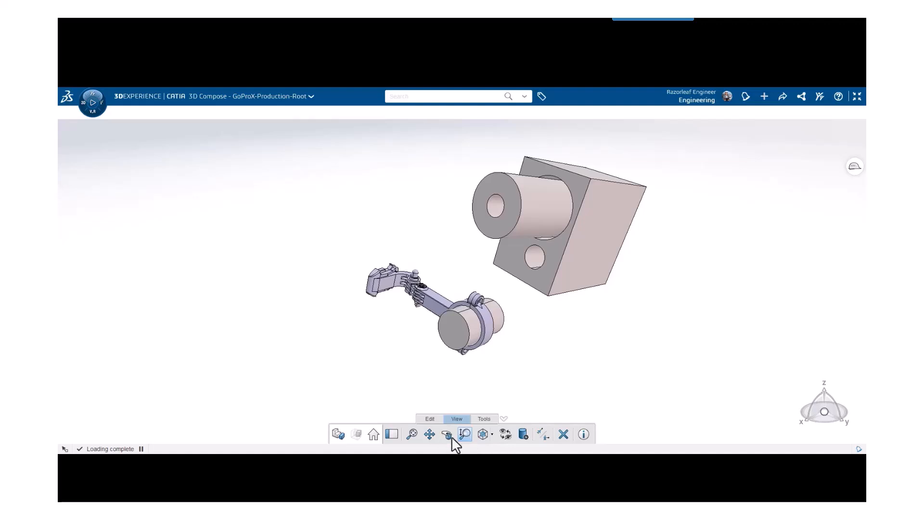
left_click_drag(421, 238, 233, 345)
key("Escape")
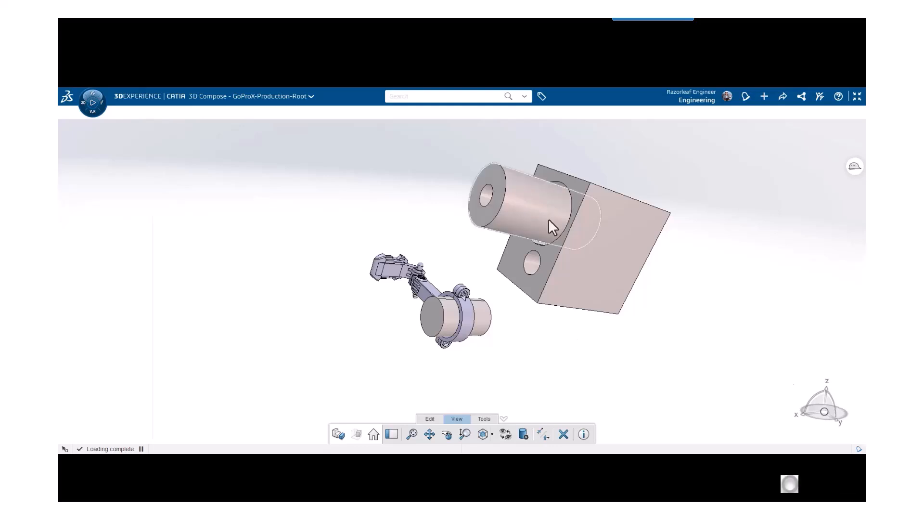
key("Right")
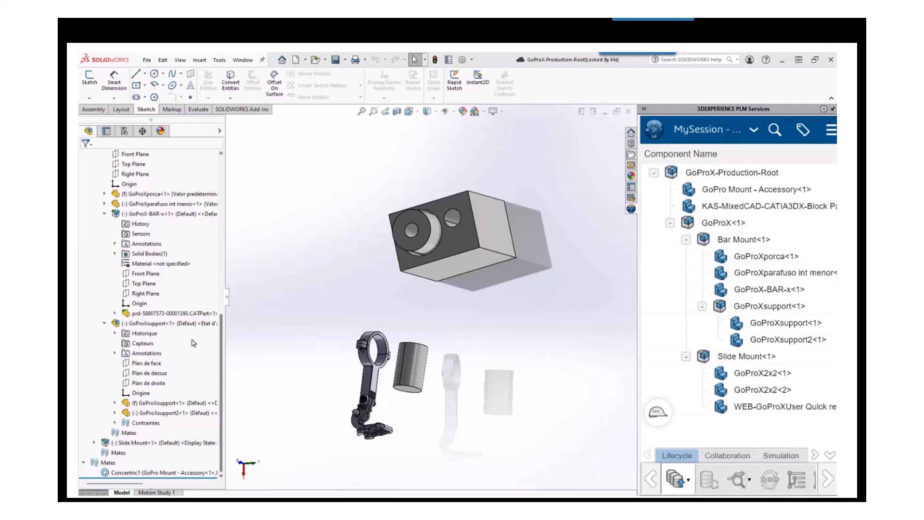
- In SOLIDWORKS, identify the GoProXsupport and GoProX-BAR-x components and open their parent subassembly, Bar Mount, separately
left_click(192, 324)
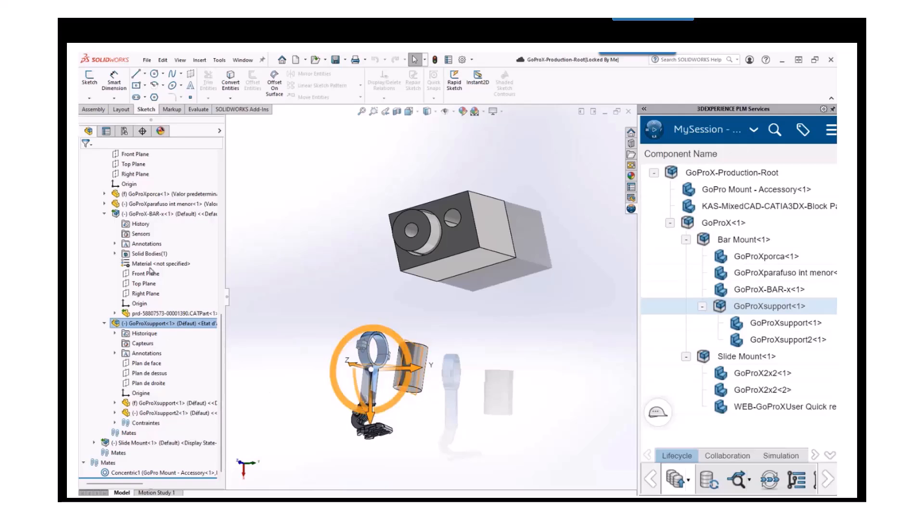
left_click(163, 215)
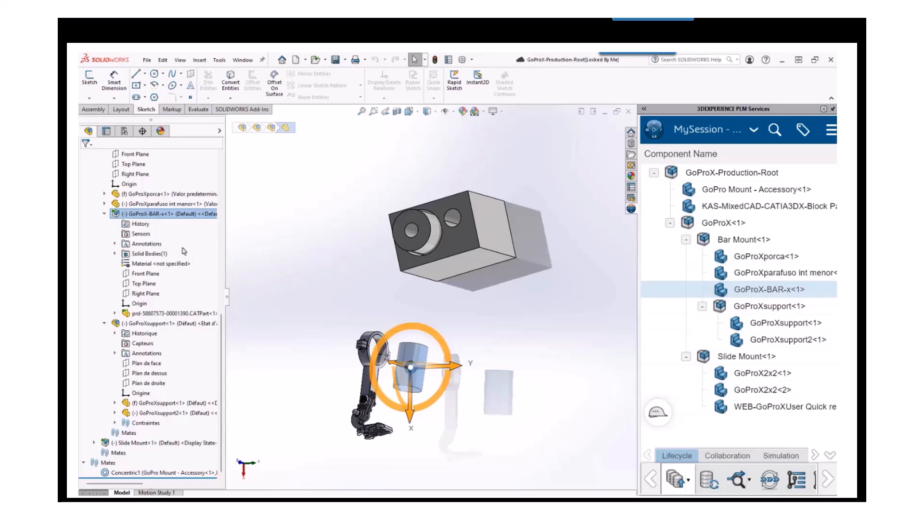
scroll(166, 241, "up", 2)
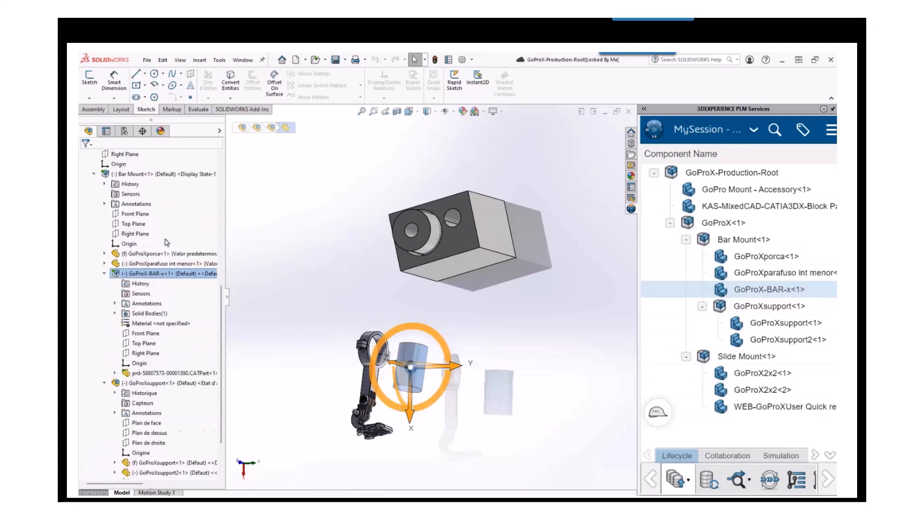
left_click(142, 175)
right_click(142, 175)
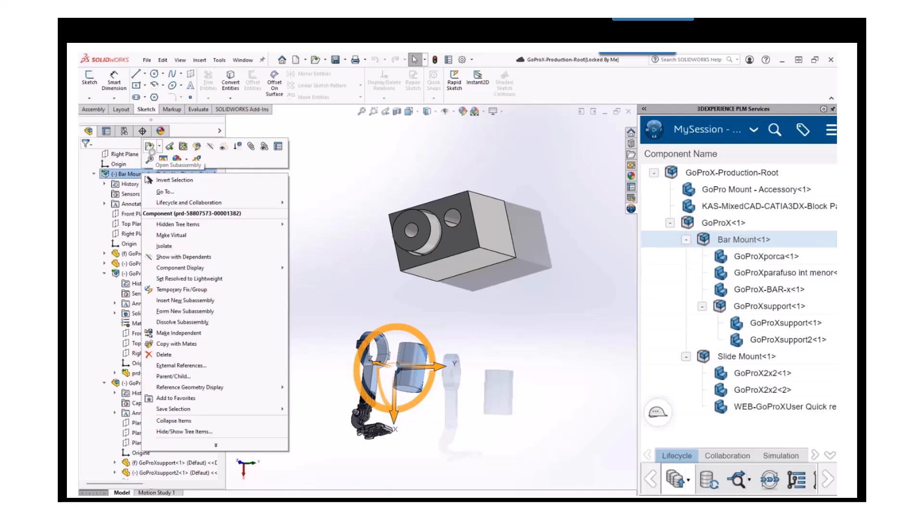
left_click(151, 148)
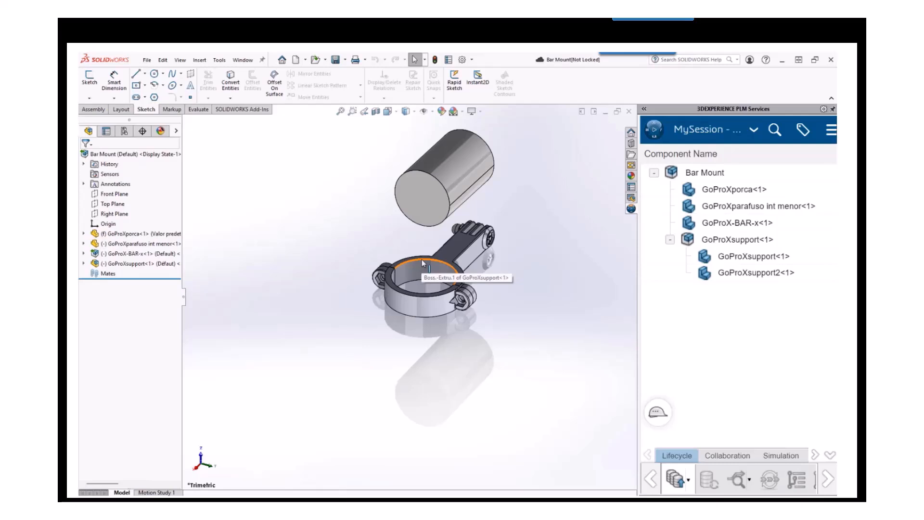
- Apply a Concentric mate between the GoProXsupport ring's inner circular edge and the cylindrical face of GoProX-BAR-x
left_click(422, 263)
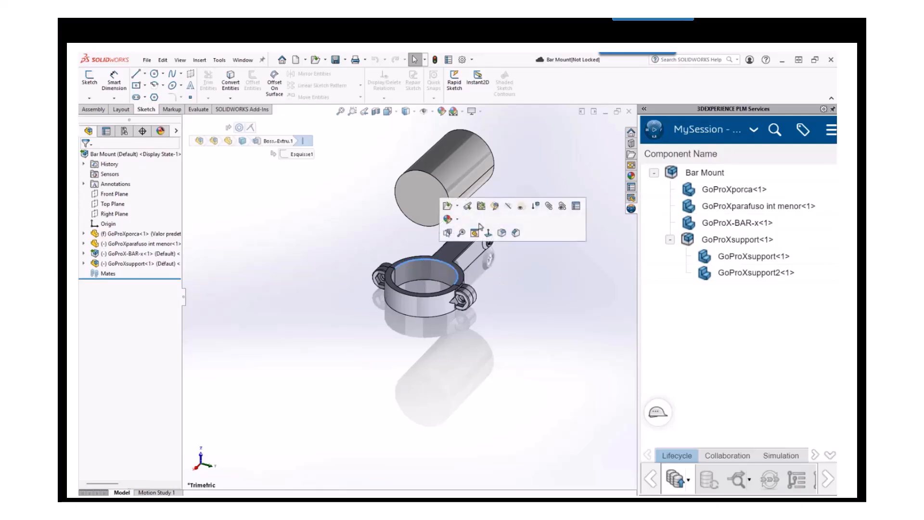
left_click(549, 208)
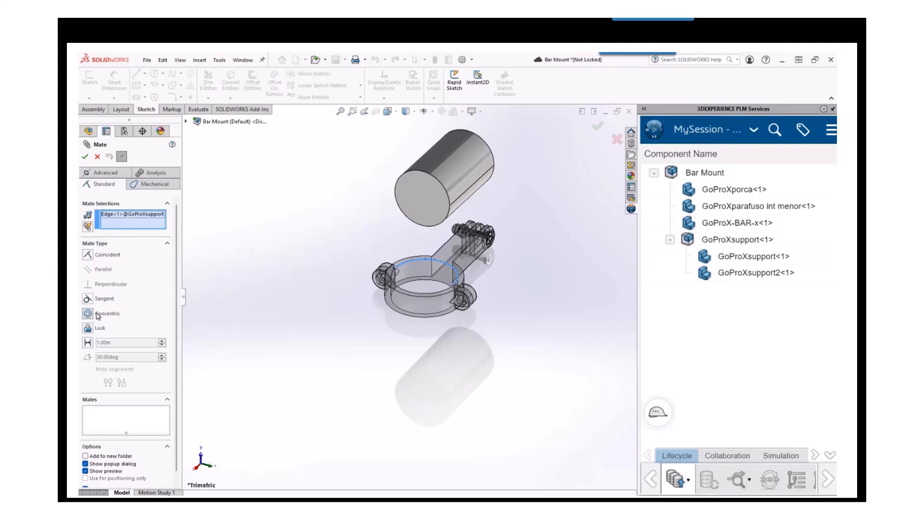
left_click(456, 177)
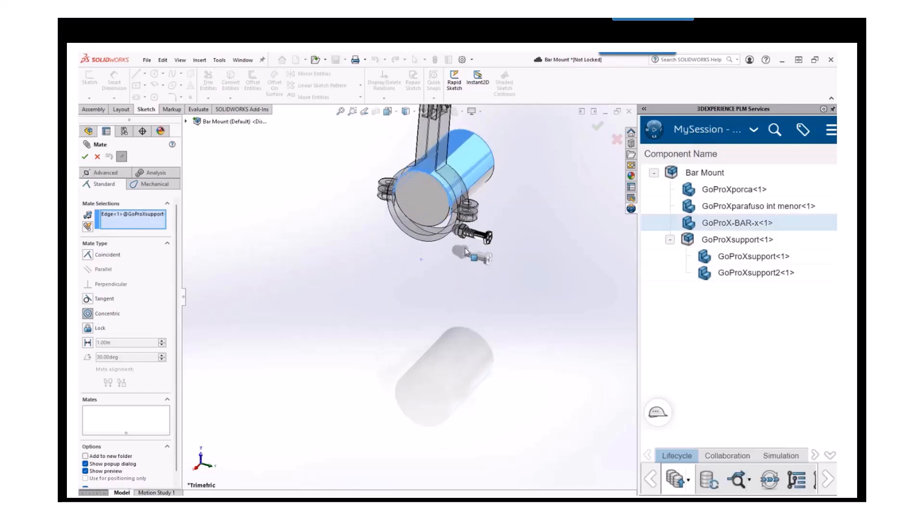
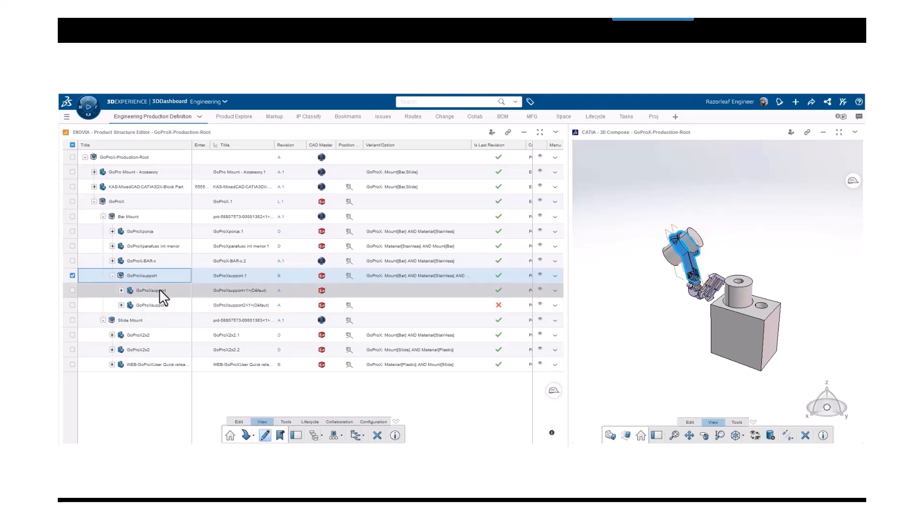
- In the Product Structure Editor, create a new revision of the GoProXsupport part with the comment "Needs Fillet and MAterial change"
left_click(160, 291)
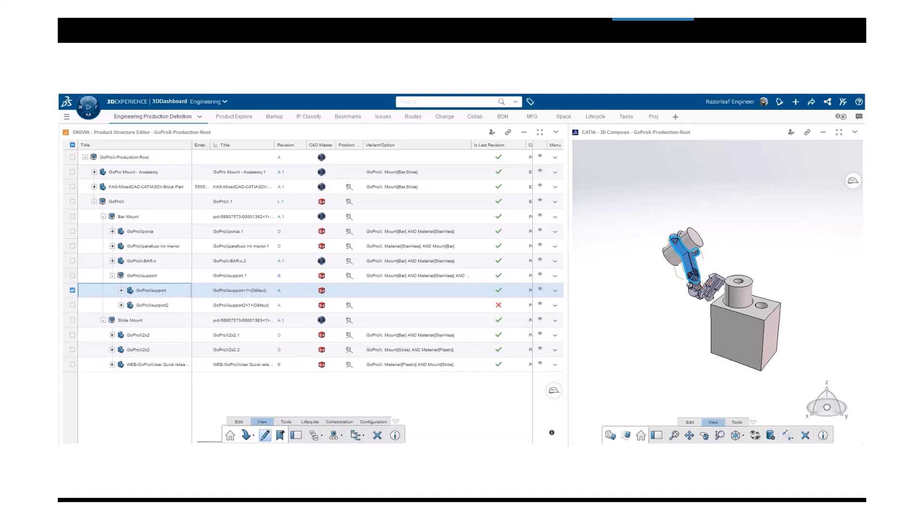
left_click(310, 422)
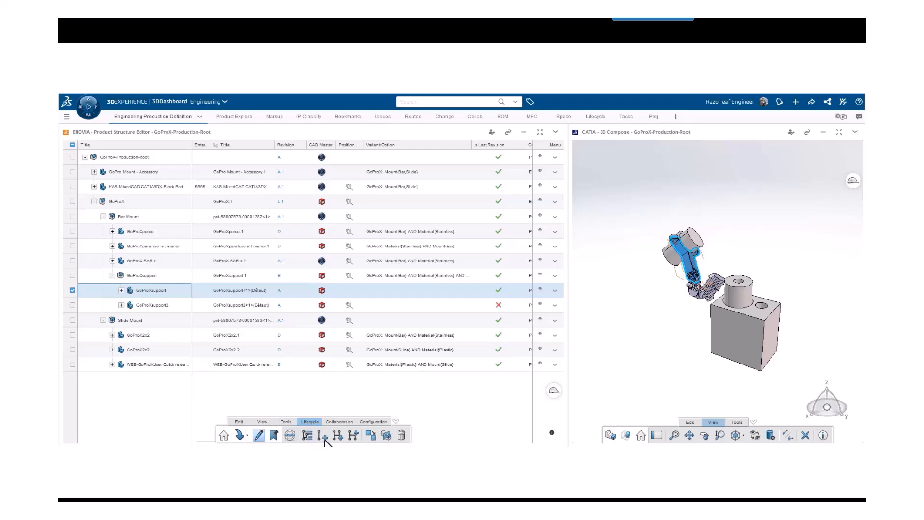
left_click(324, 439)
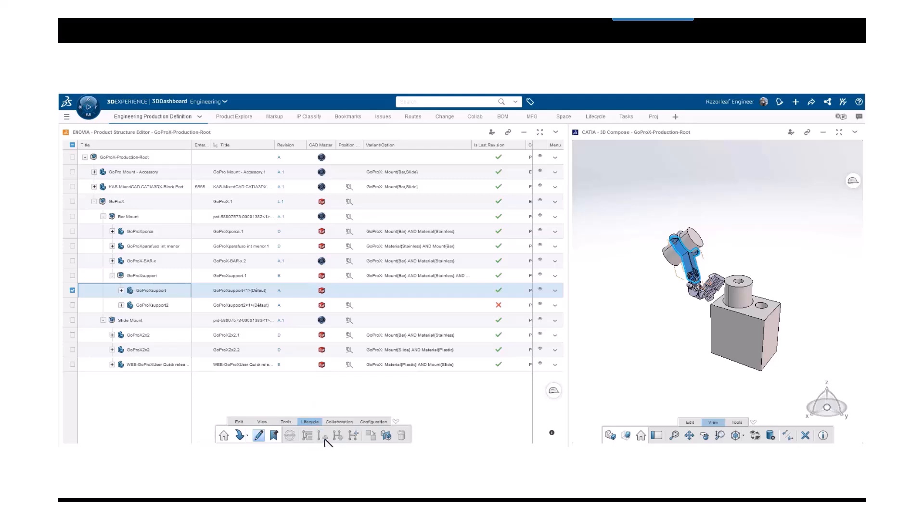
left_click(305, 286)
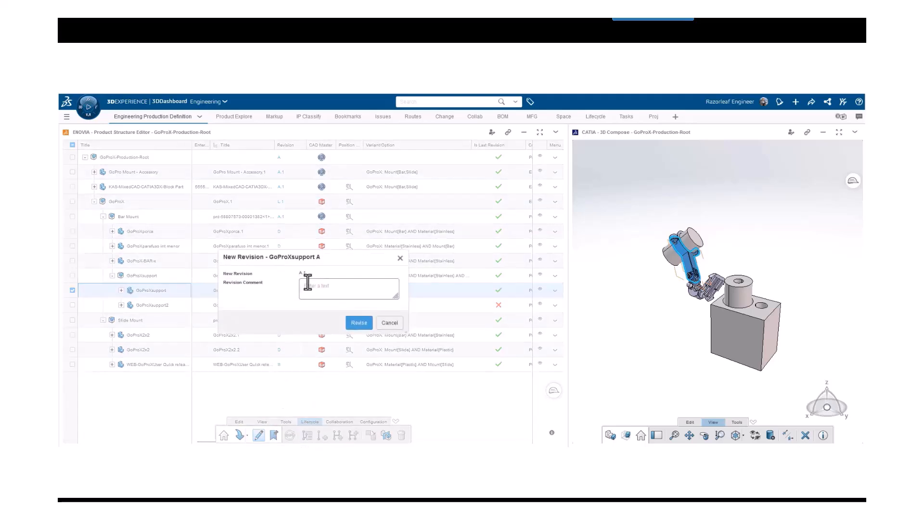
type("Needs Fillet and MAterial change")
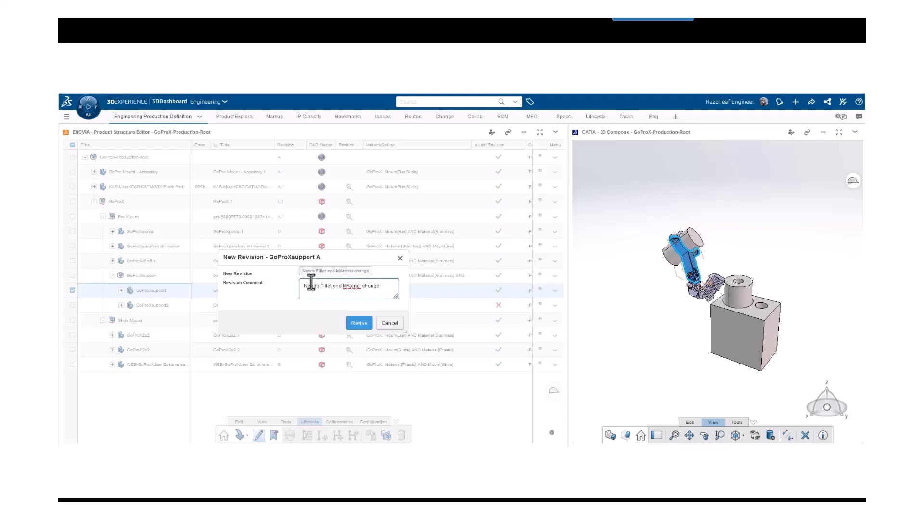
left_click(254, 312)
right_click(351, 288)
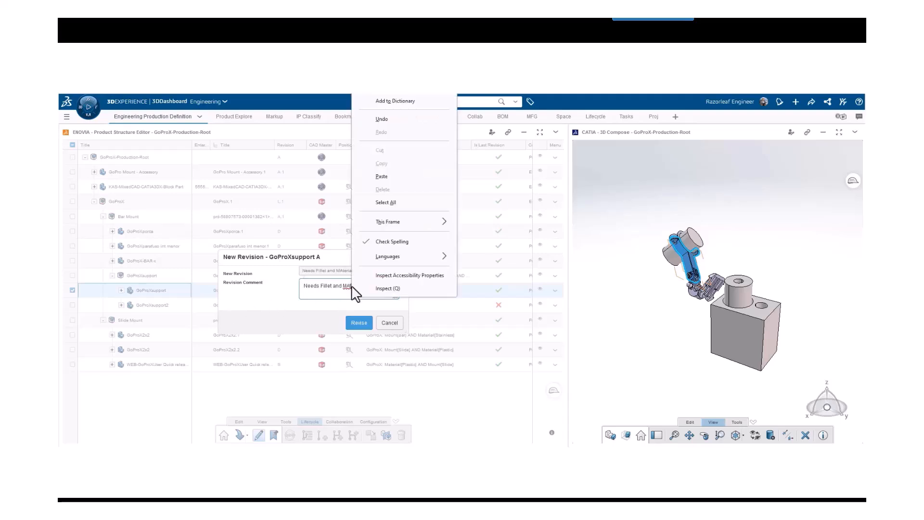
key("Escape")
left_click(352, 323)
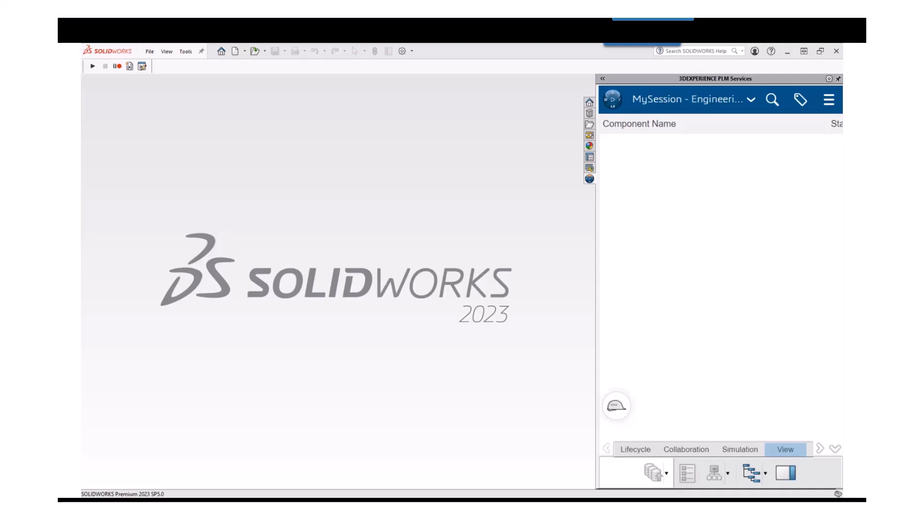
- Open the GoProXsupport part in SOLIDWORKS
left_click_drag(597, 343, 296, 232)
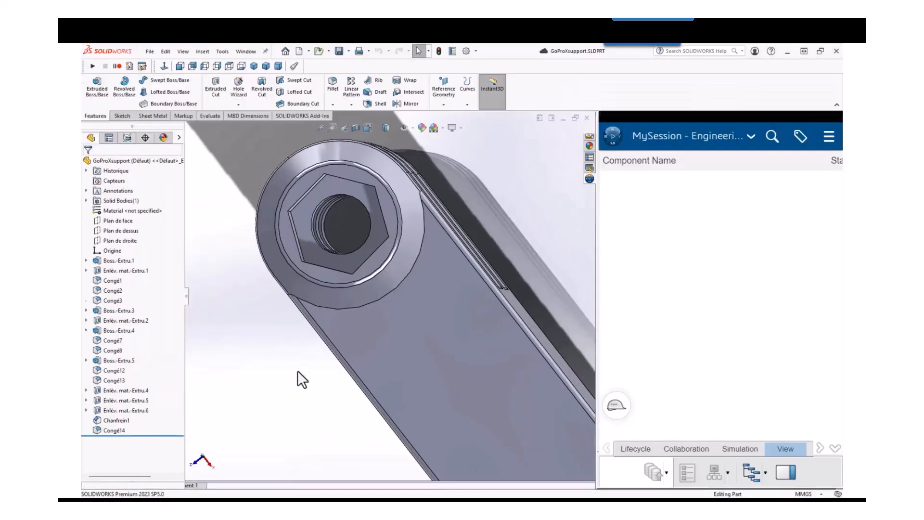
- Replace the content of the GoProXsupport component with GoProXsupport2.SLDPRT from the _SW_Samples folder
scroll(501, 337, "up", 5)
scroll(436, 329, "down", 3)
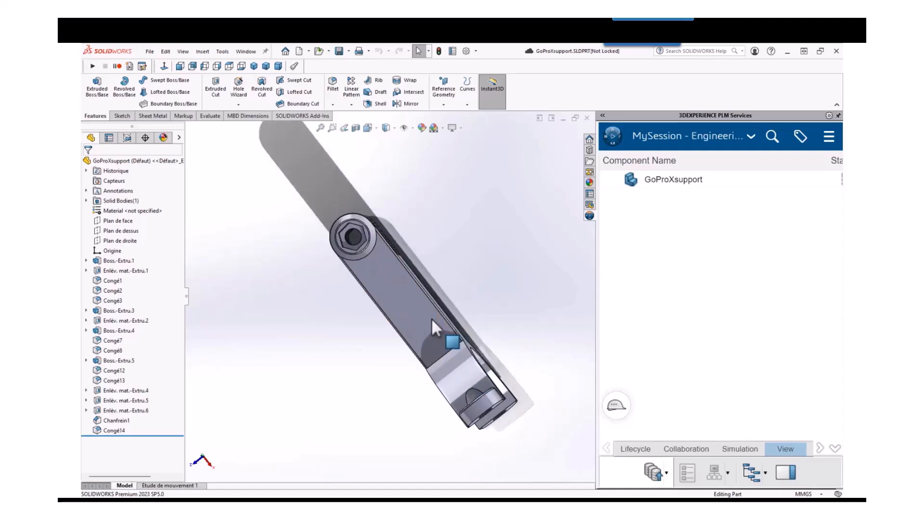
left_click_drag(658, 179, 594, 262)
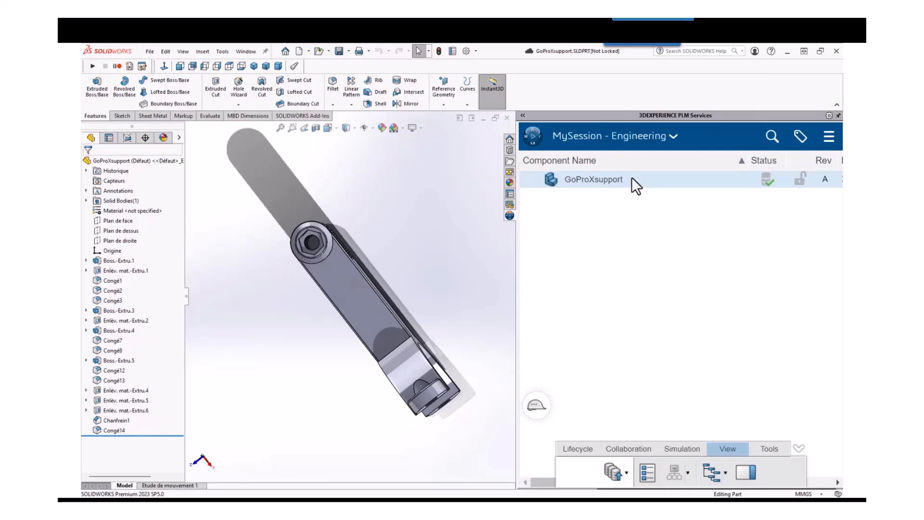
right_click(632, 179)
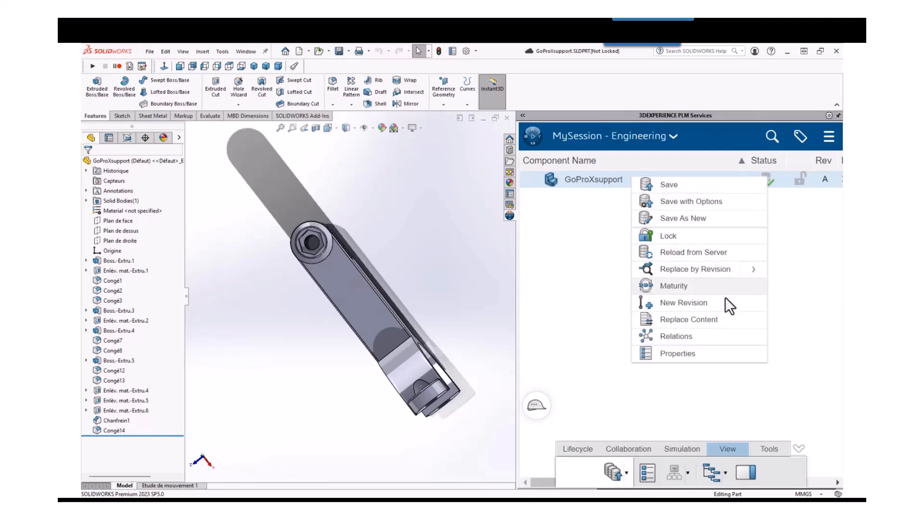
left_click(710, 319)
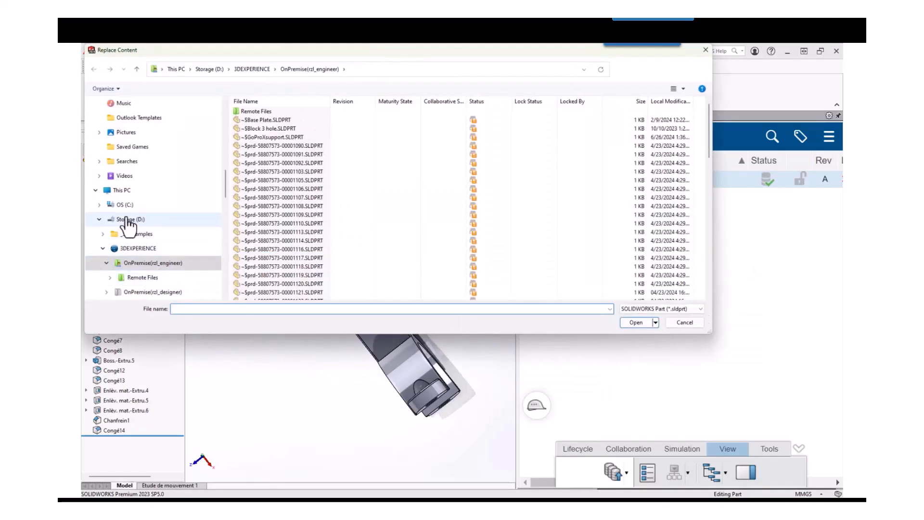
left_click(130, 235)
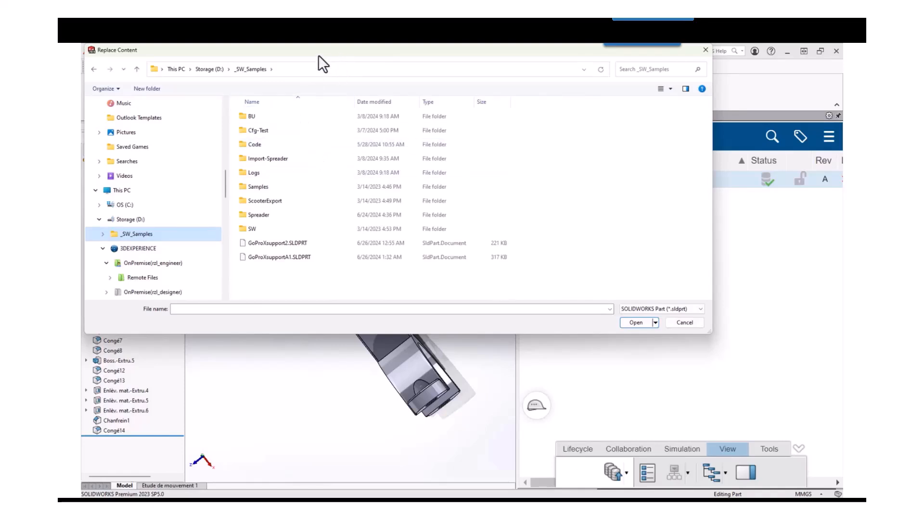
left_click_drag(319, 55, 370, 99)
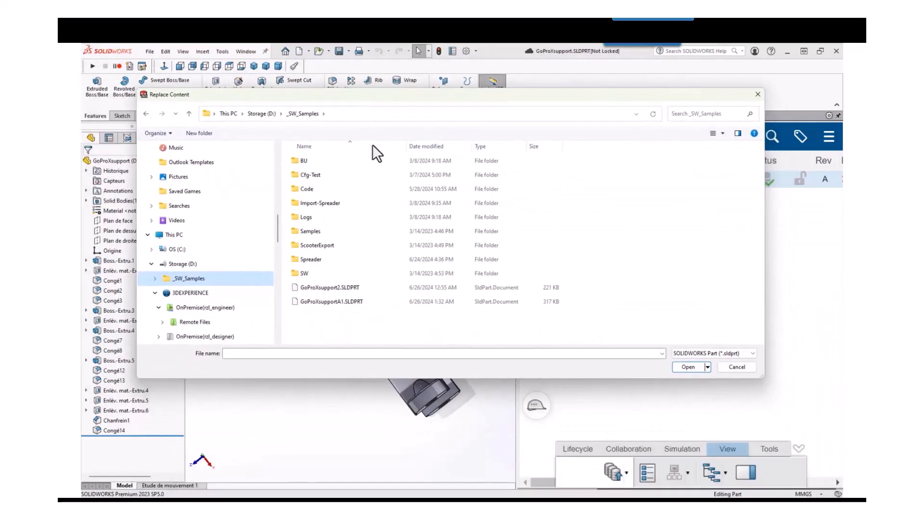
left_click(343, 288)
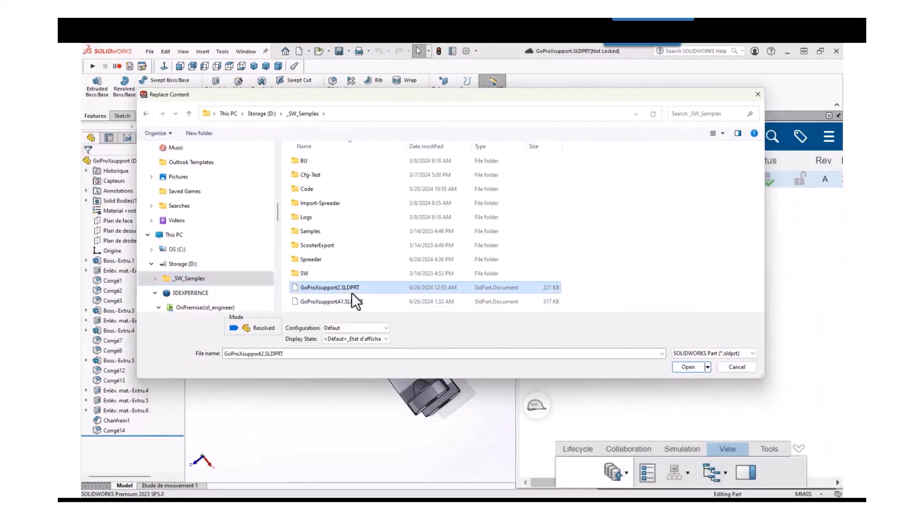
left_click(687, 367)
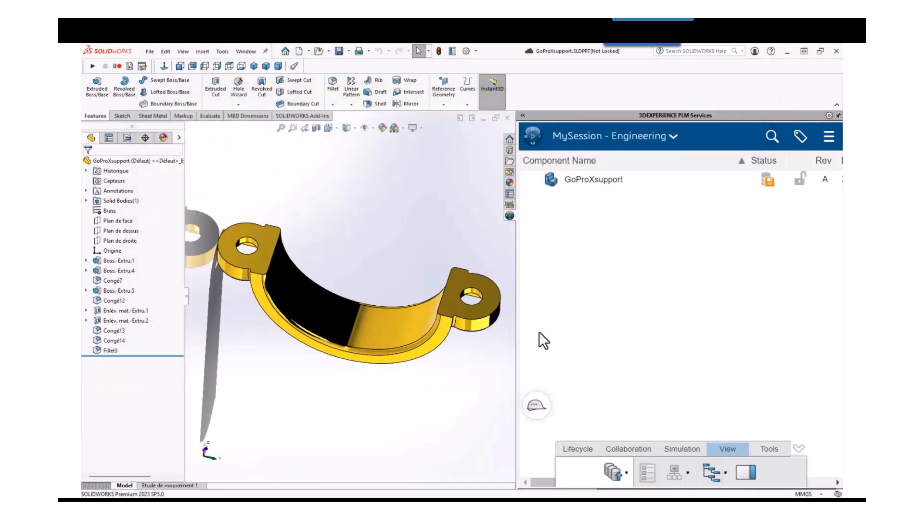
- Replace the content of the GoProXsupport component with GoProXsupportA1.SLDPRT from the _SW_Samples folder
left_click(595, 178)
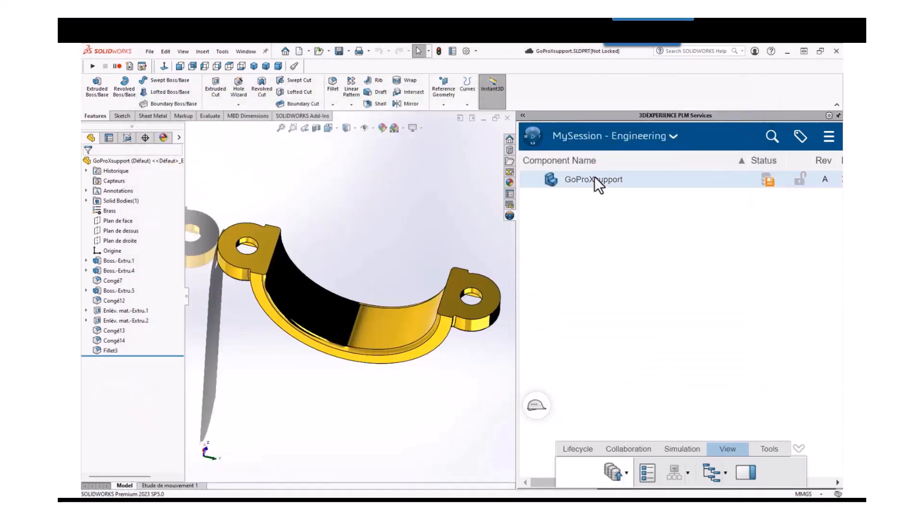
right_click(603, 182)
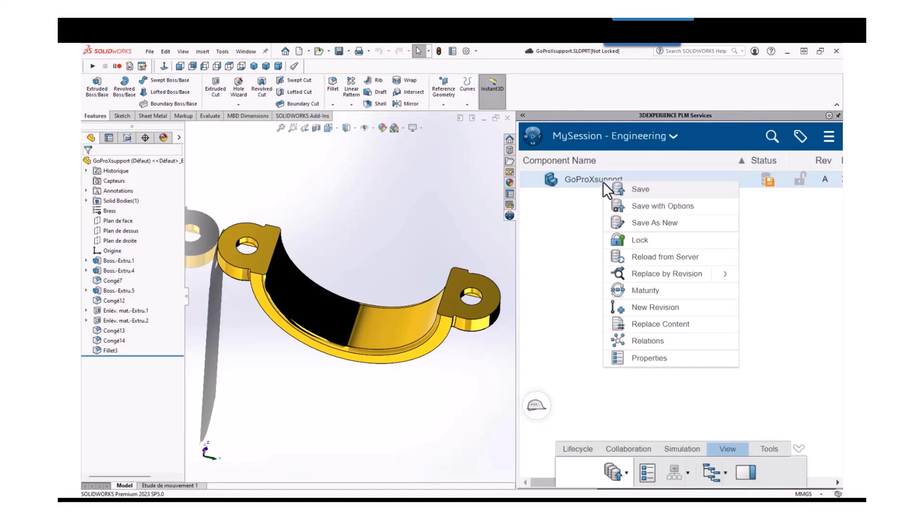
left_click(649, 326)
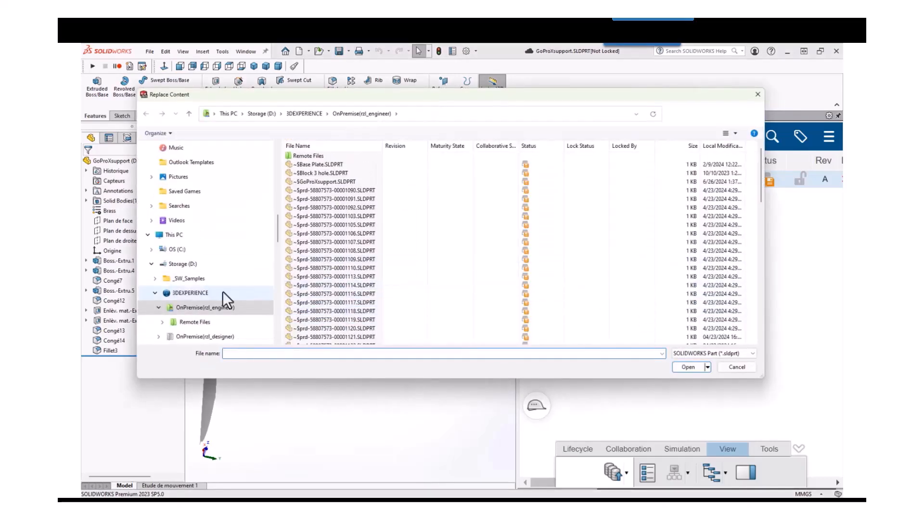
left_click(206, 282)
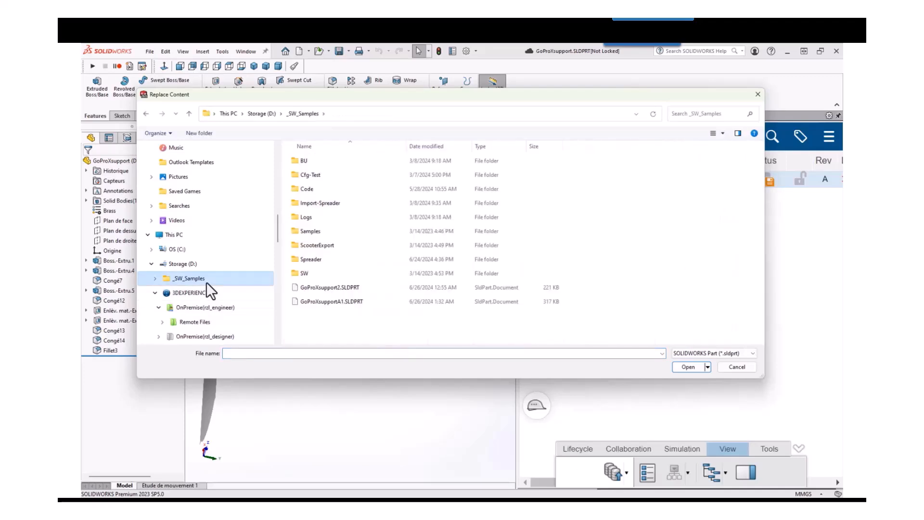
double_click(332, 302)
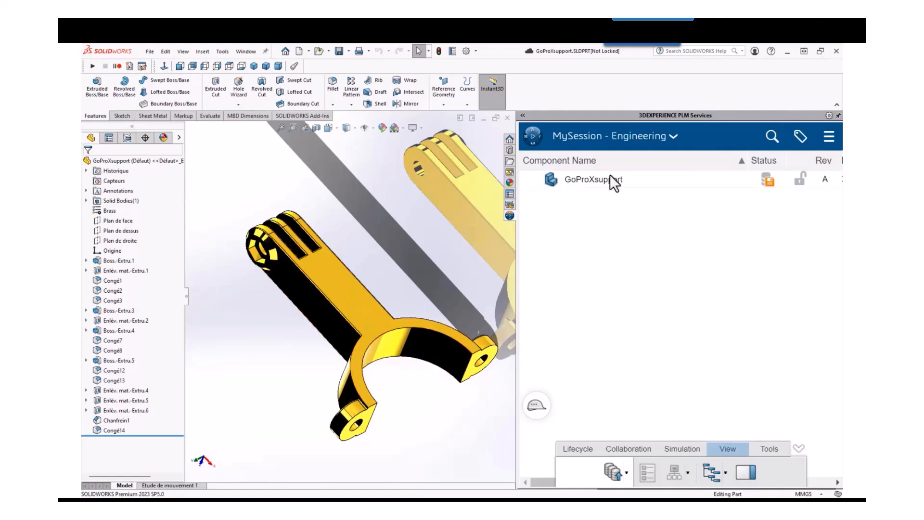
- Lock the modified GoProXsupport part and save it to 3DEXPERIENCE without creating another revision
left_click(584, 179)
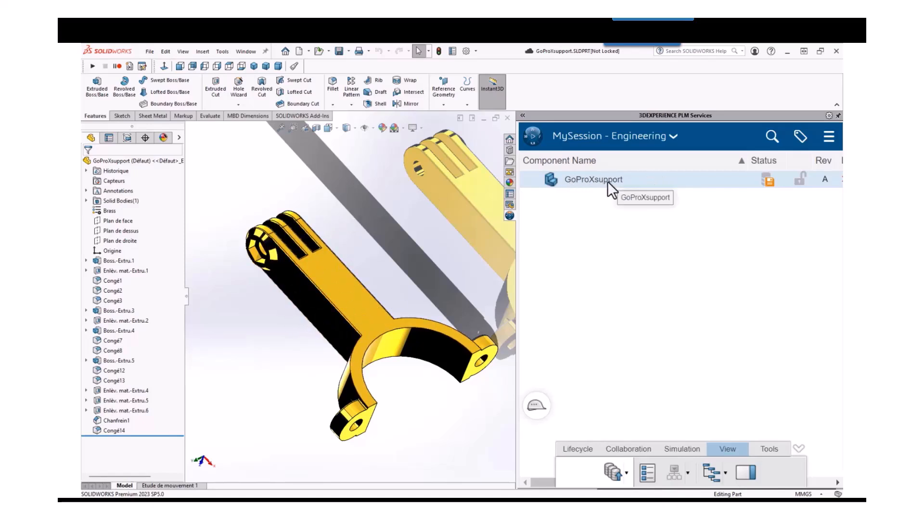
left_click(579, 450)
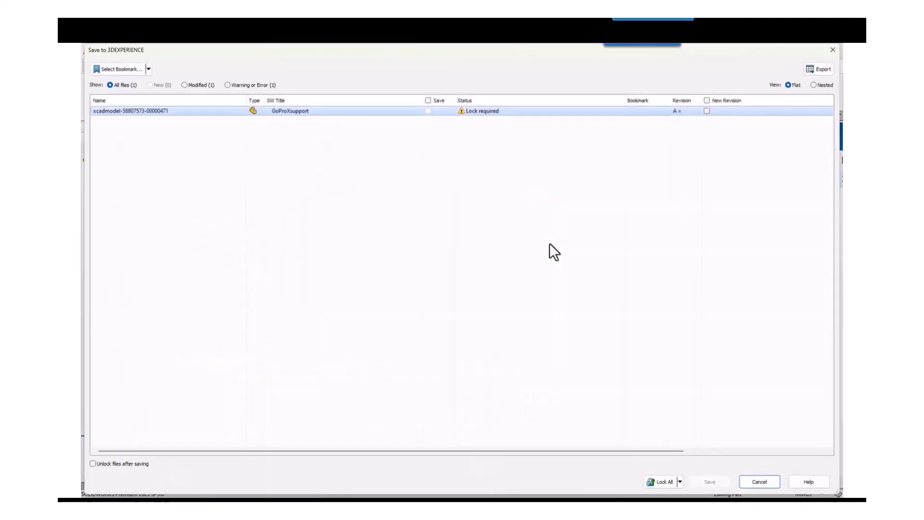
left_click(662, 482)
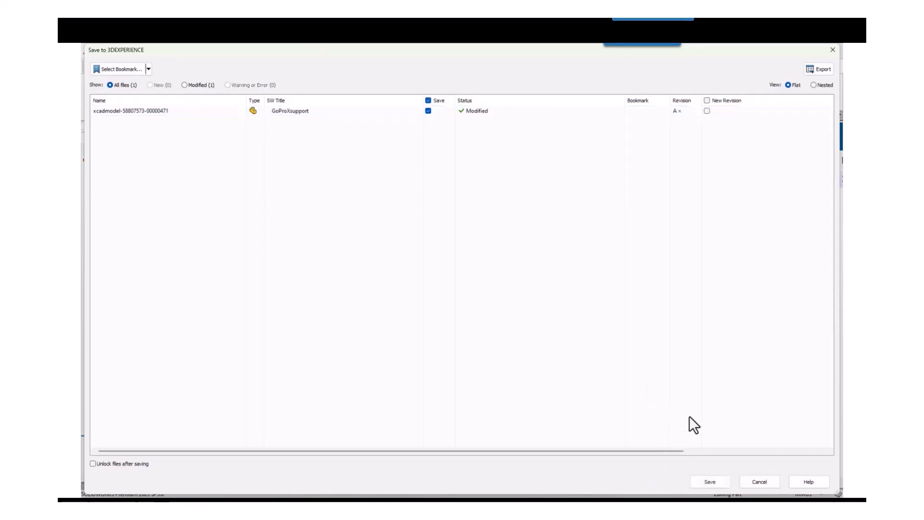
left_click(716, 483)
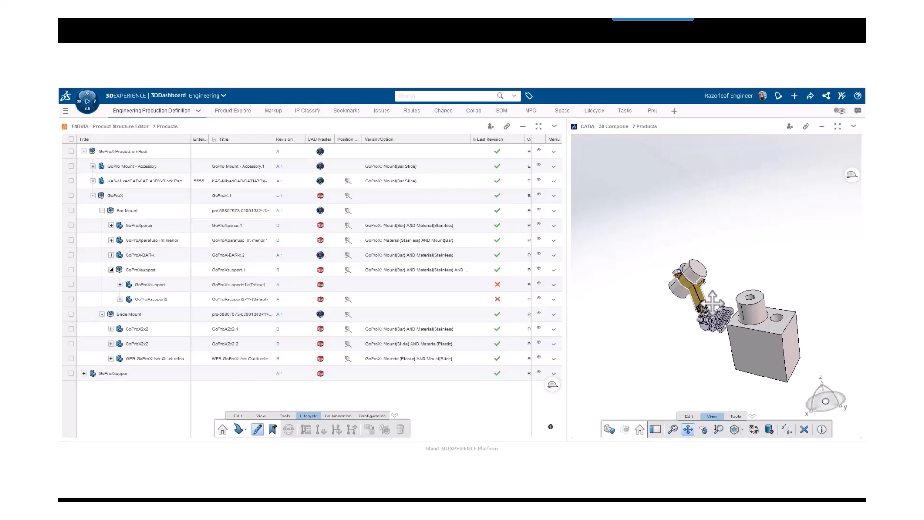
- In the Product Structure Editor, replace GoProXsupport2 under the Bar Mount's GoProXsupport with its latest revision, then dismiss the report and clear the selection
left_click(703, 429)
left_click_drag(670, 278, 681, 304)
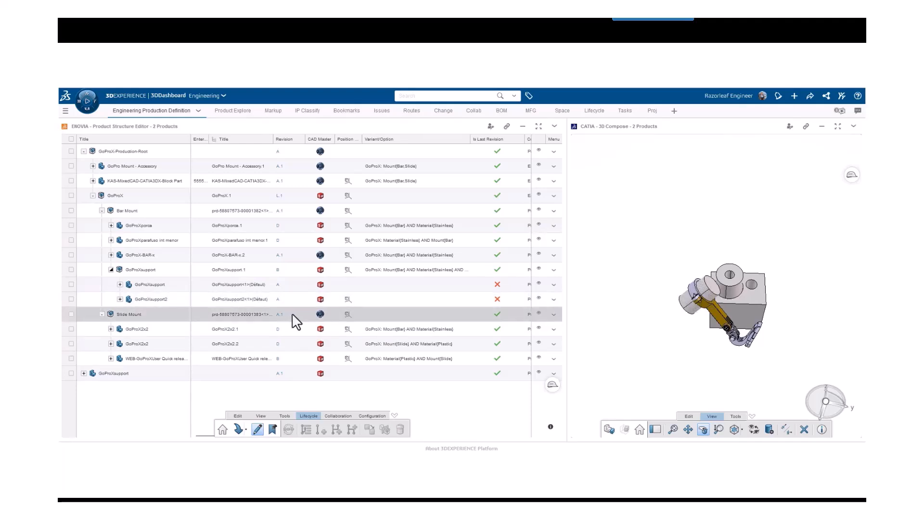
left_click(218, 301)
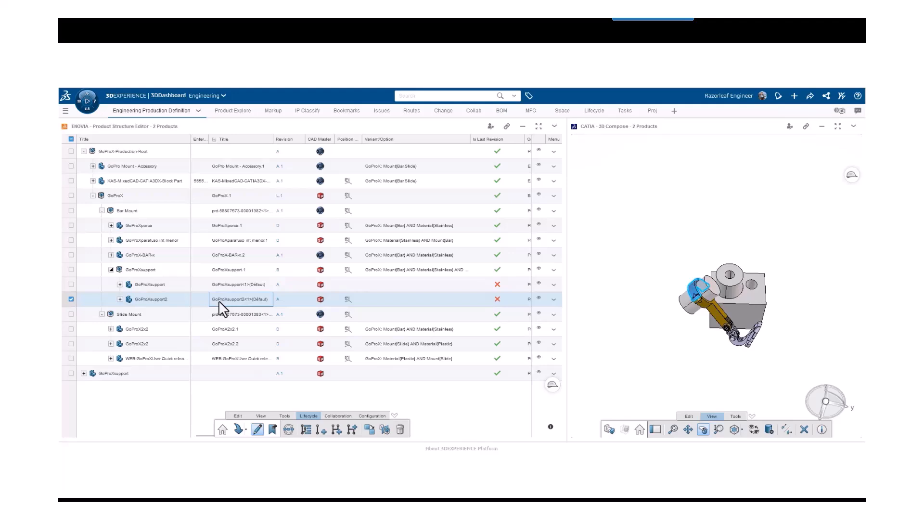
right_click(218, 300)
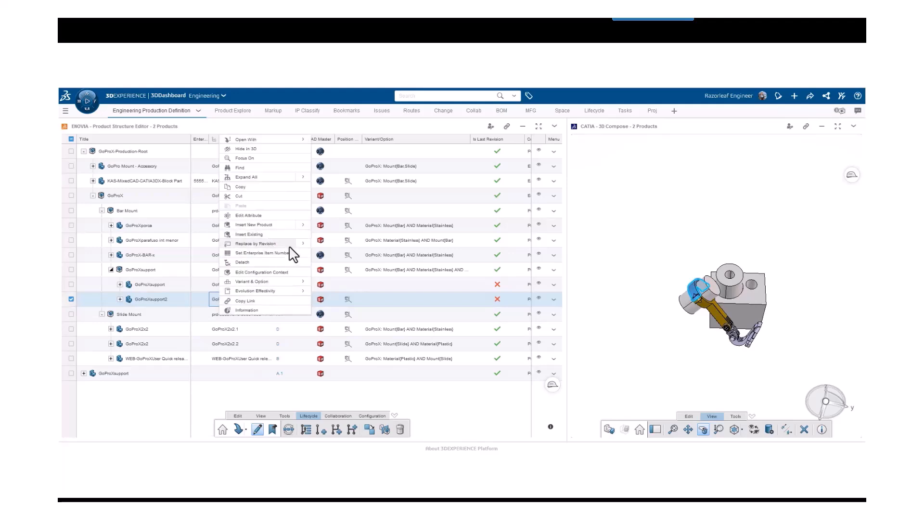
mouse_move(294, 244)
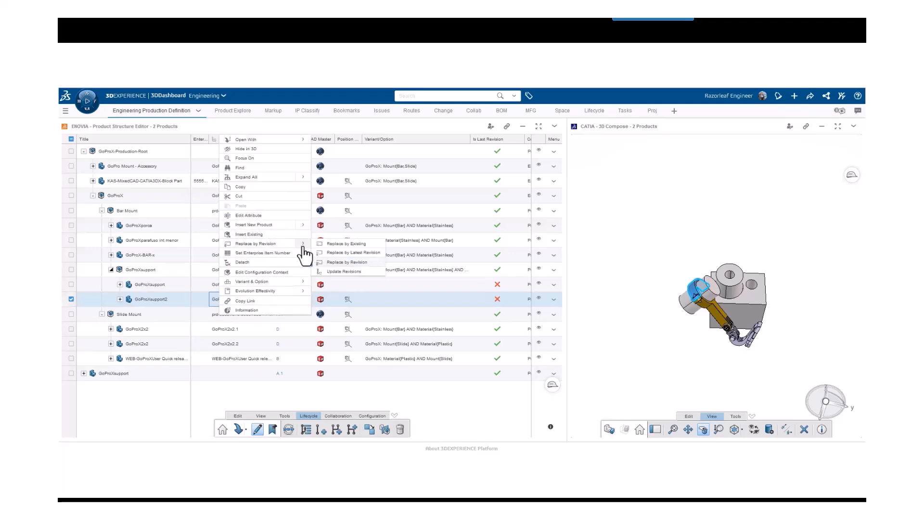
left_click(354, 262)
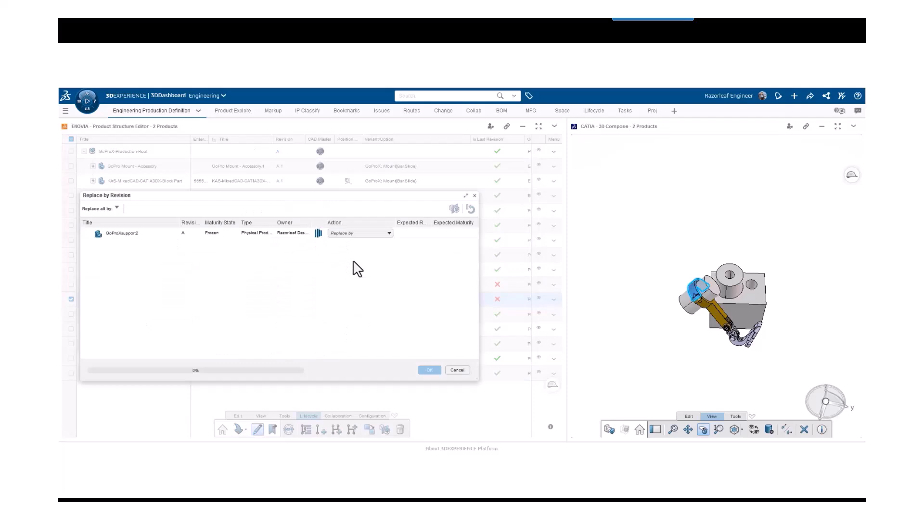
left_click(347, 233)
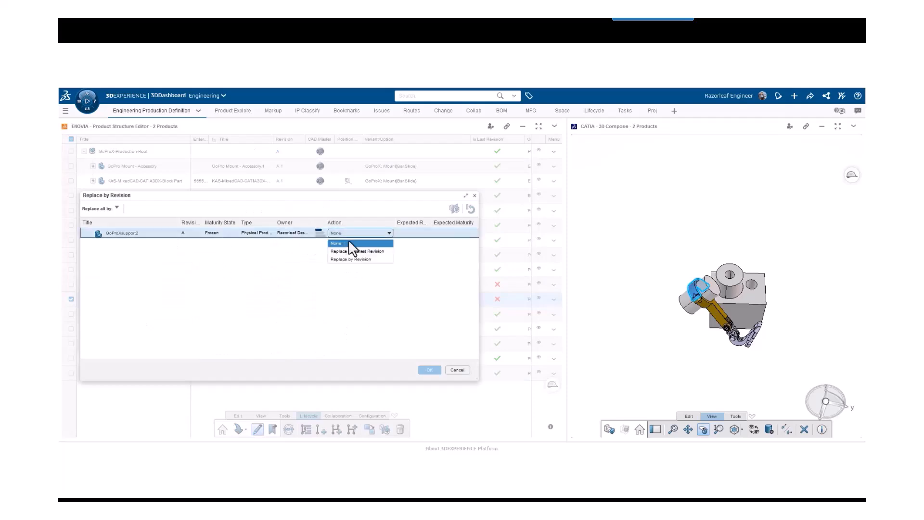
left_click(357, 252)
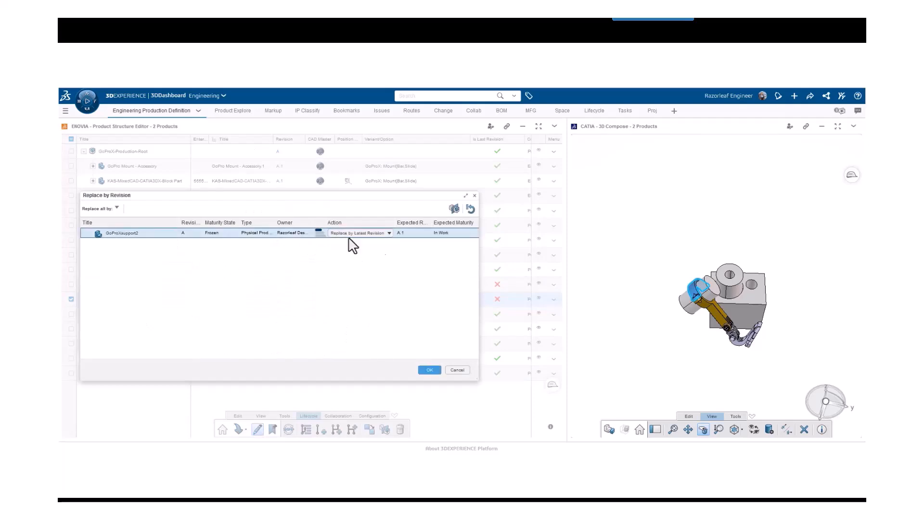
left_click(424, 370)
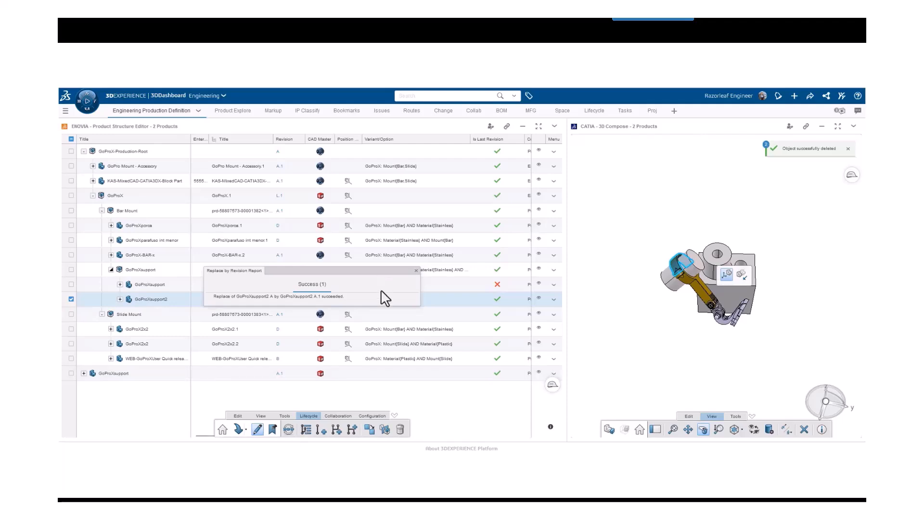
left_click(416, 271)
left_click(657, 351)
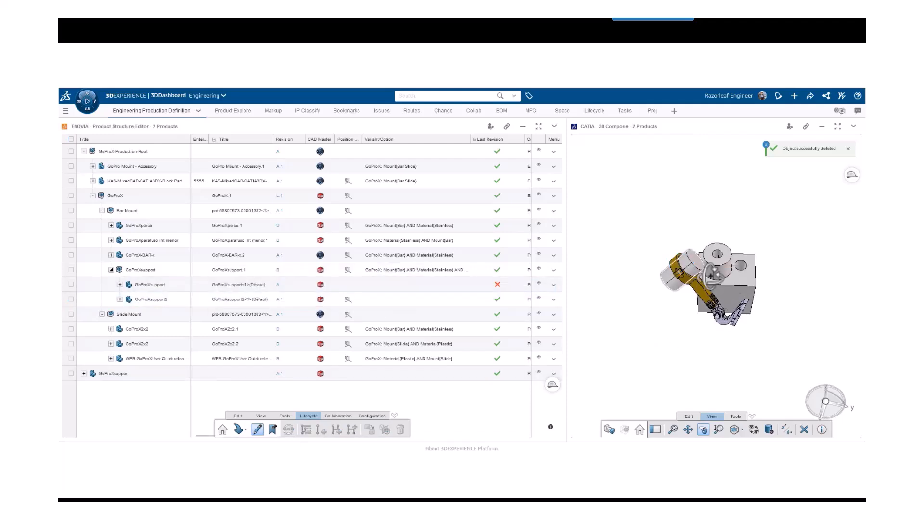